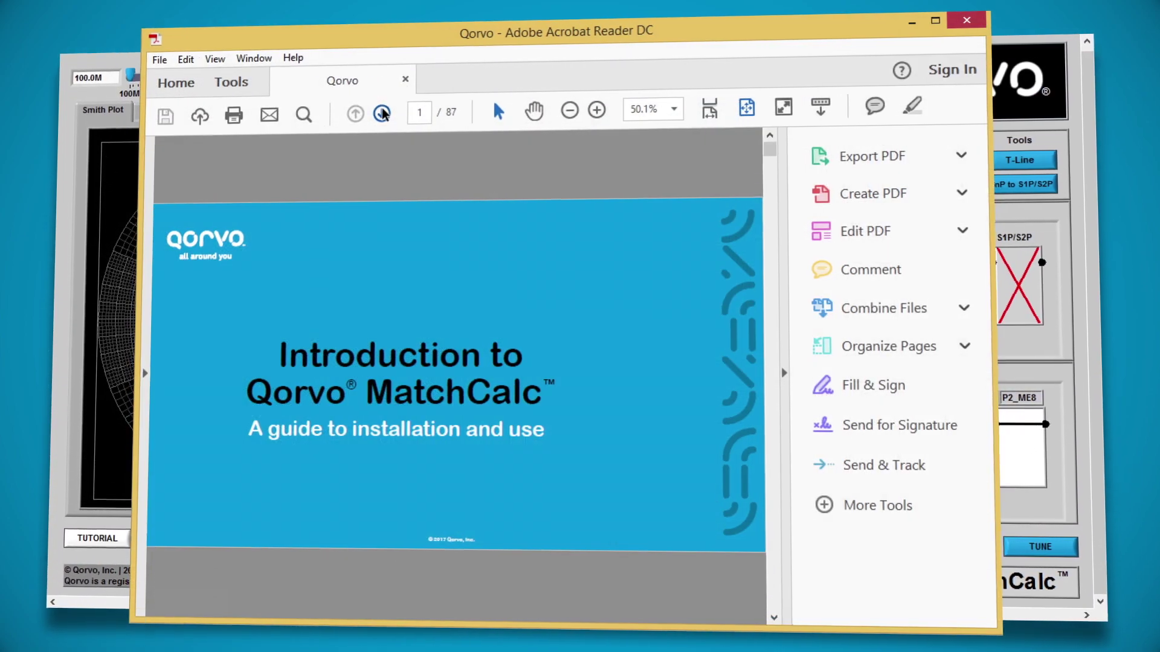
- Page the MatchCalc tutorial forward past the What Is Qorvo MatchCalc? slide to the user-interface slide
click(493, 100)
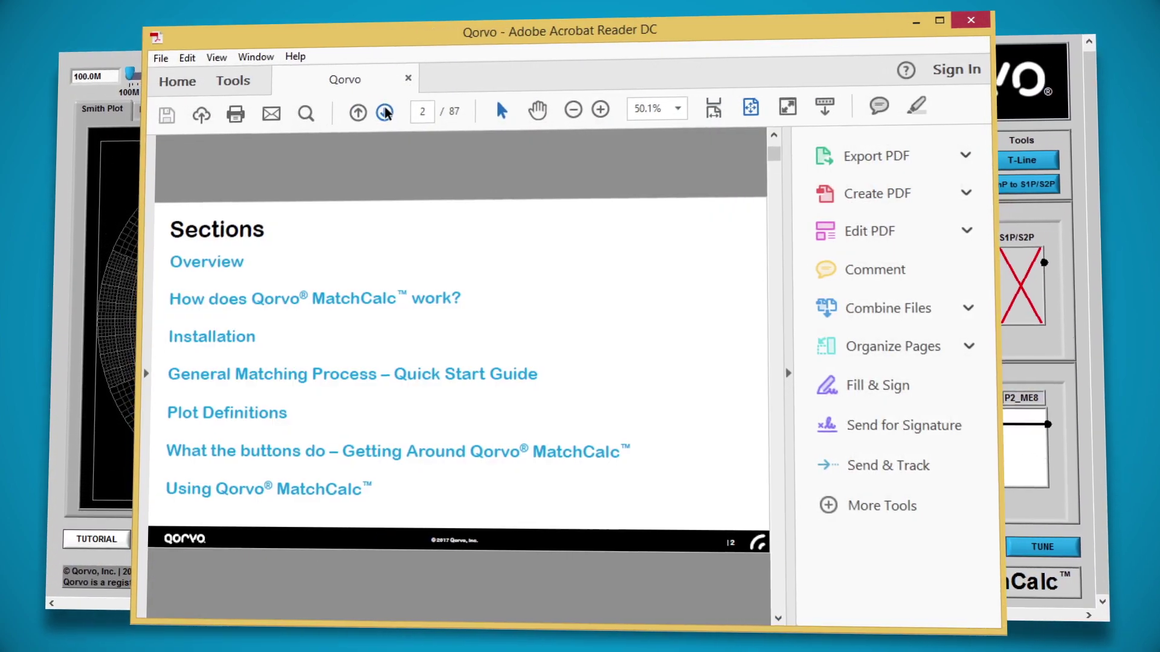
click(388, 111)
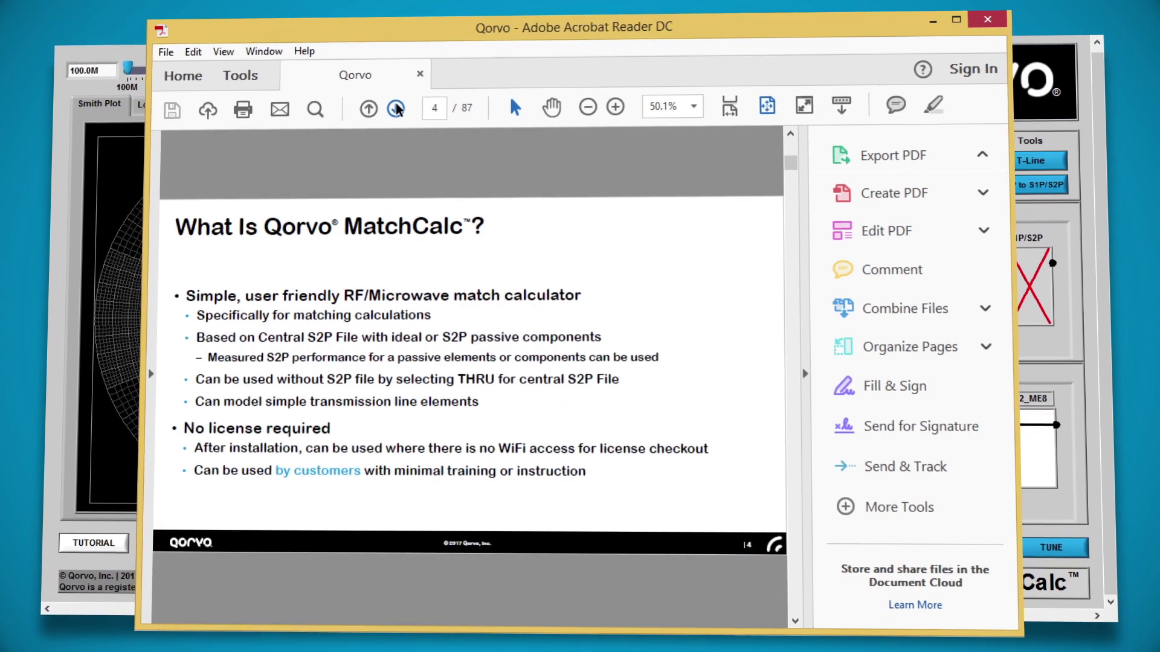
click(397, 109)
click(399, 109)
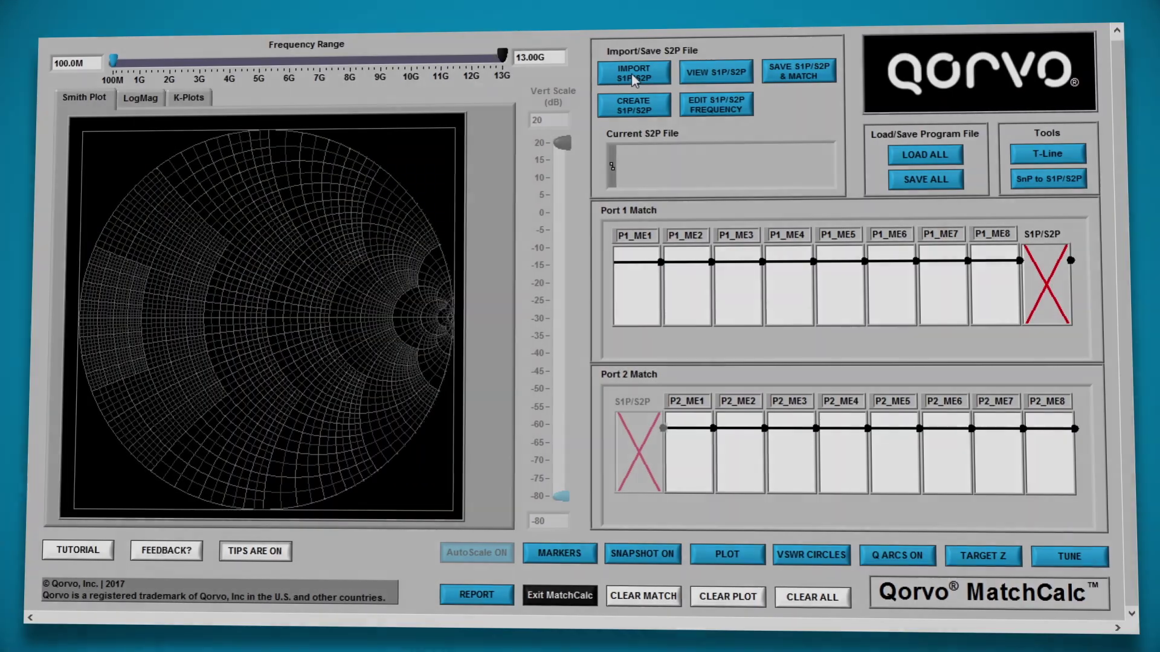
- Import Unmatched Bandpass Filter.s2p from Documents as an S2P file
click(634, 75)
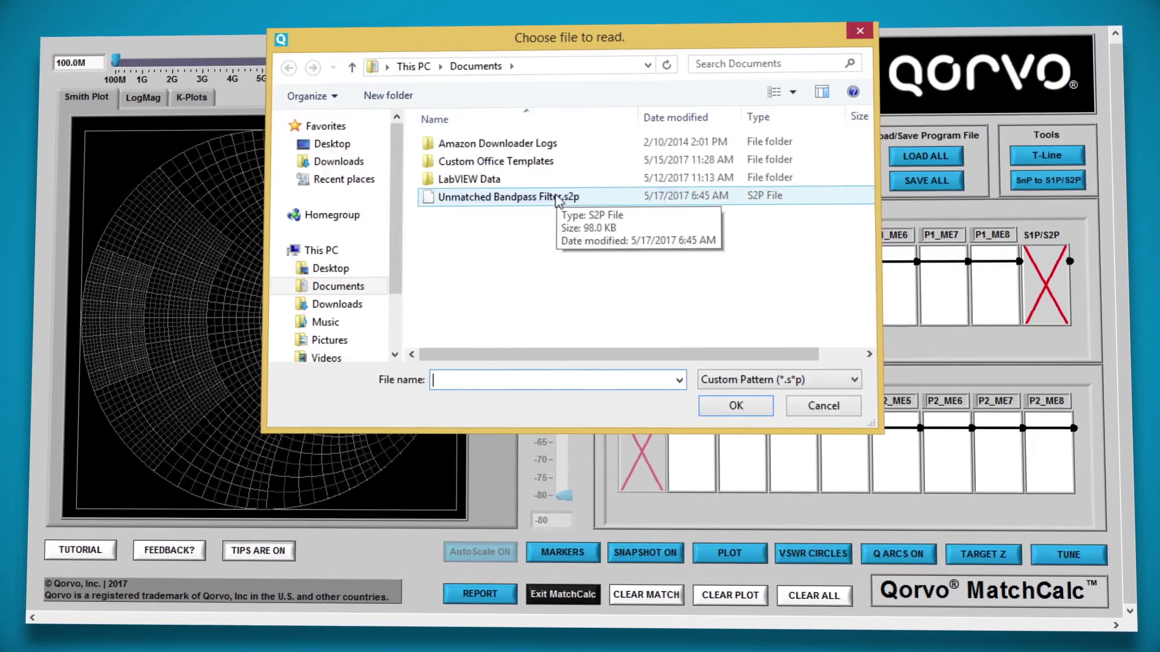
click(737, 405)
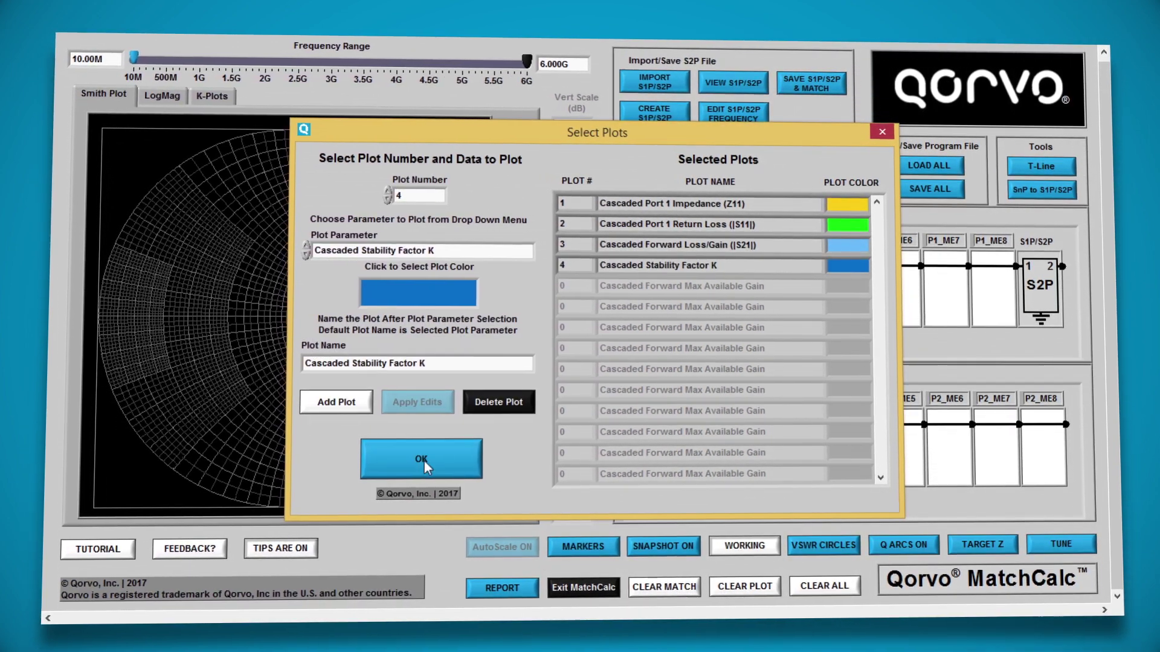
- Accept the four selected plots to draw the Smith chart, return-loss/gain and stability K plots
click(422, 459)
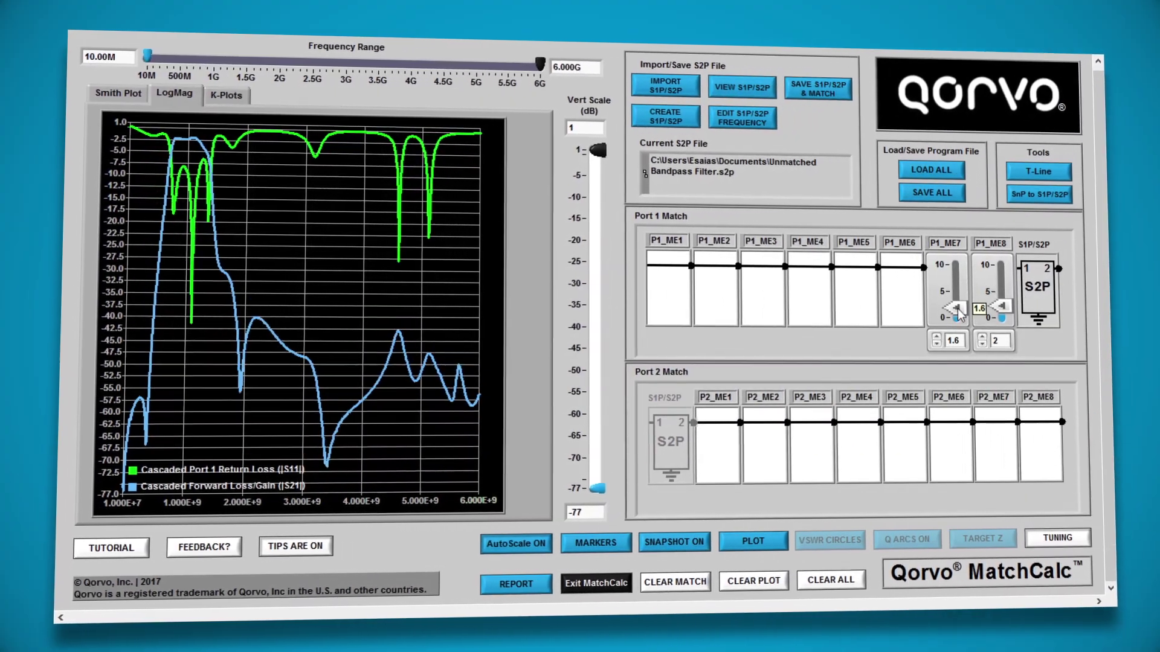
- Tune the P1_ME7 port 1 slider, view the Examples tab, and save the QMCreport Word report
drag(959, 313, 957, 313)
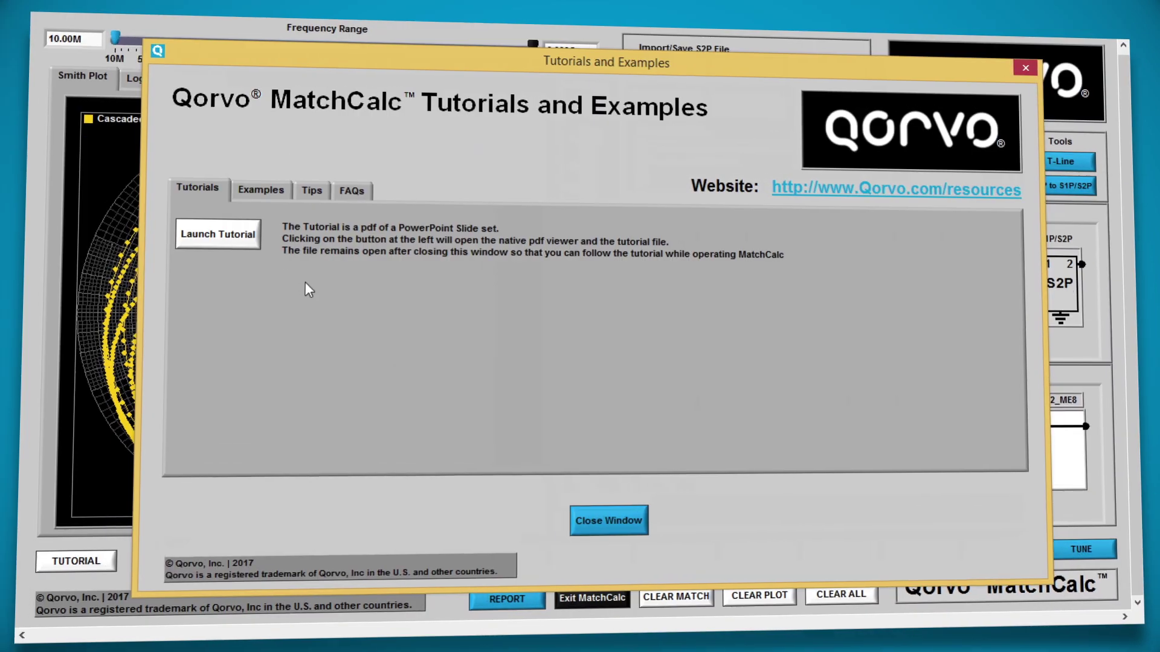
click(259, 188)
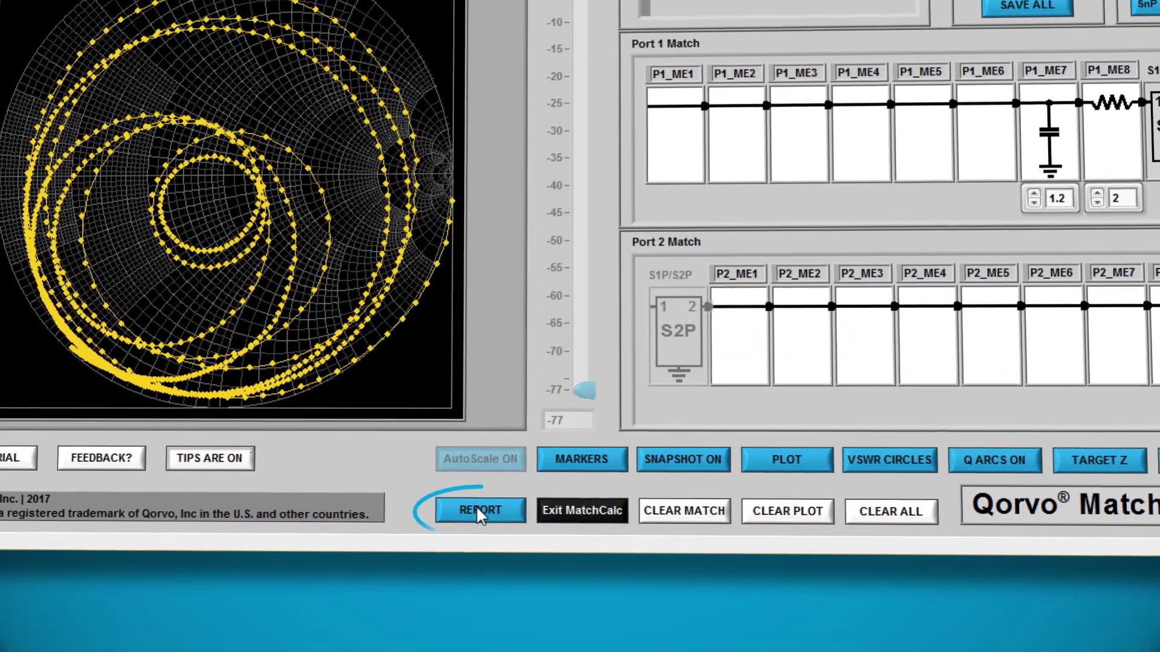
click(477, 504)
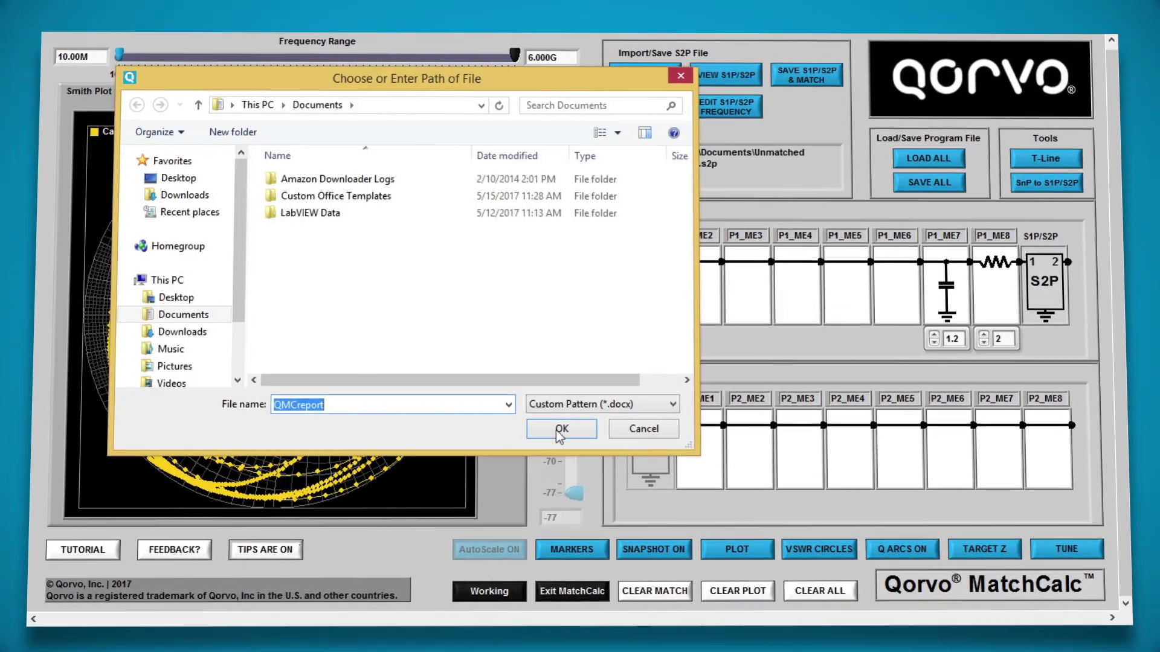
click(560, 429)
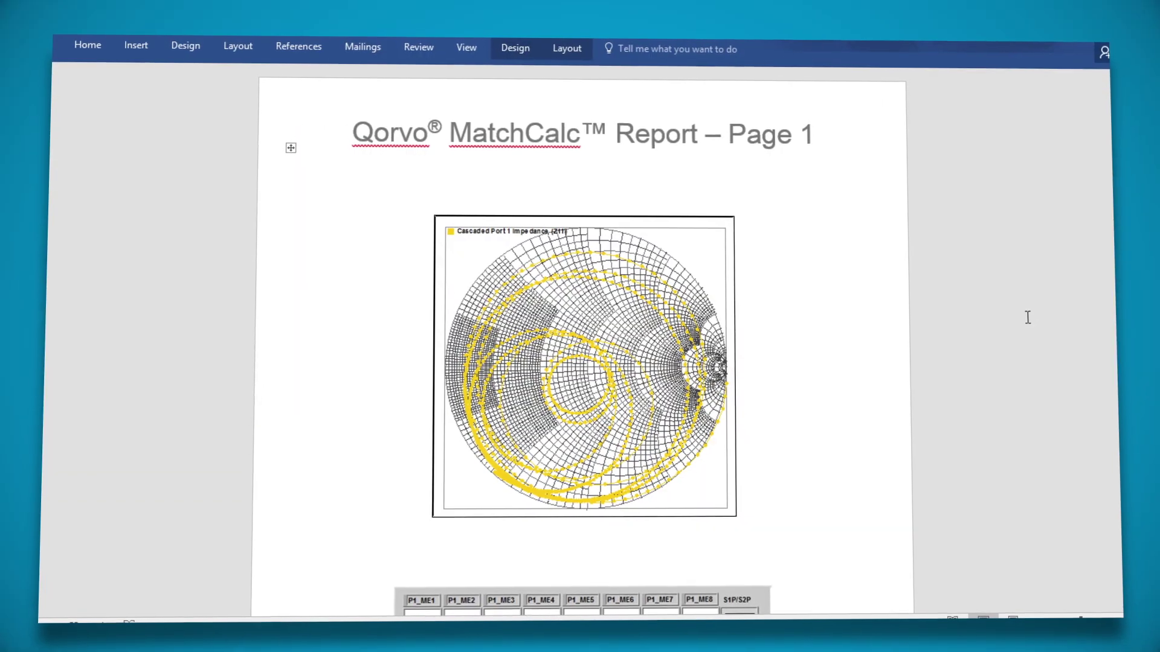
scroll(1023, 317, down, 3)
scroll(1022, 318, down, 3)
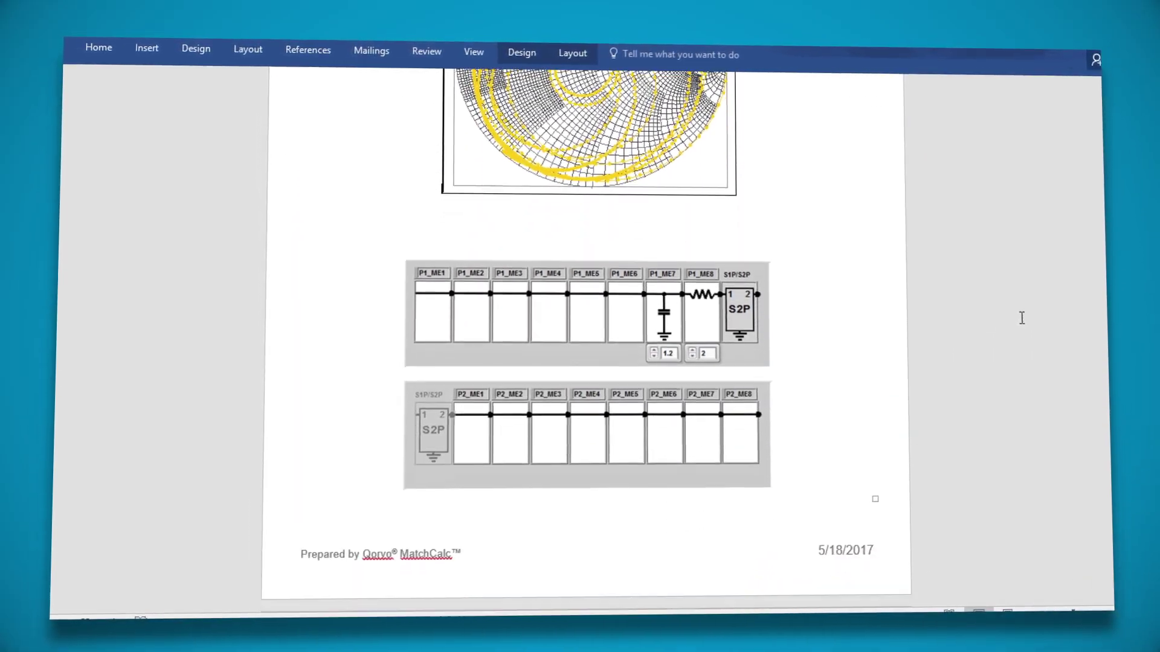
scroll(1022, 317, down, 3)
scroll(1019, 317, down, 3)
scroll(1018, 319, down, 2)
scroll(1017, 318, down, 3)
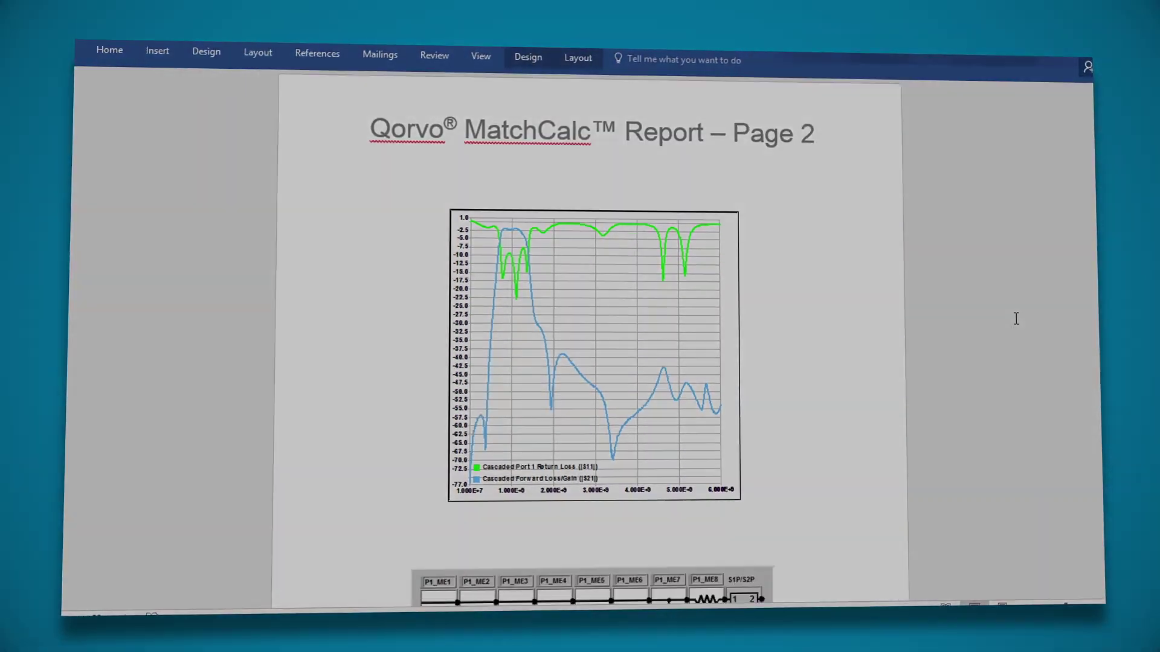